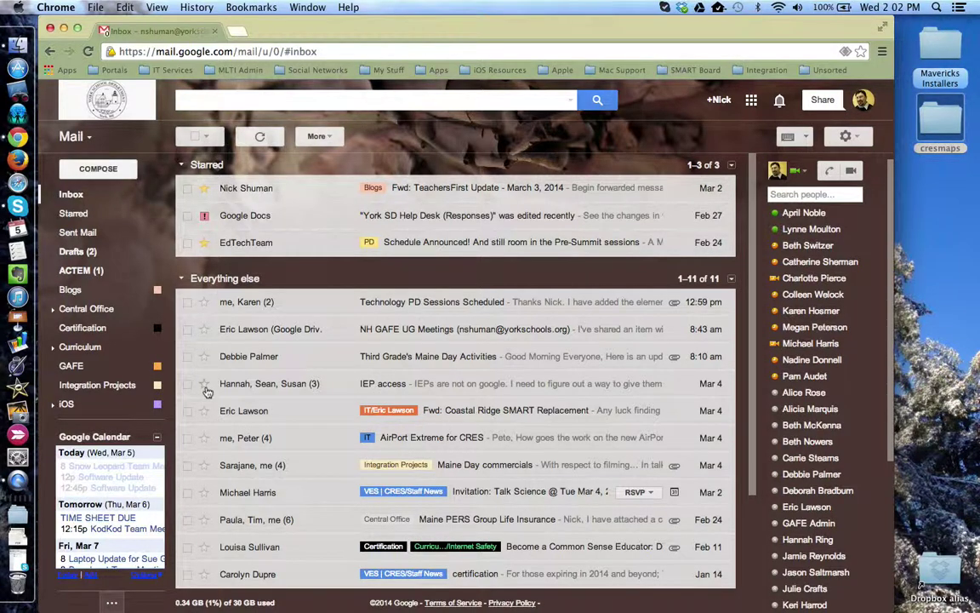
- Star, then unstar, the Technology PD Sessions Scheduled conversation and open its thread
click(205, 306)
click(204, 307)
click(257, 302)
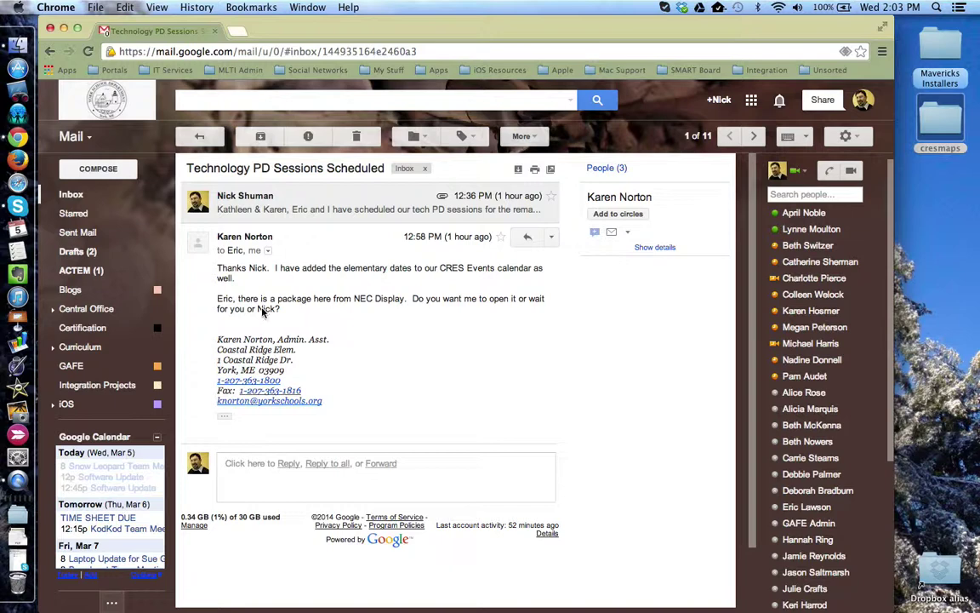
- Expand the thread's first message, star it, and go back to the inbox
click(352, 200)
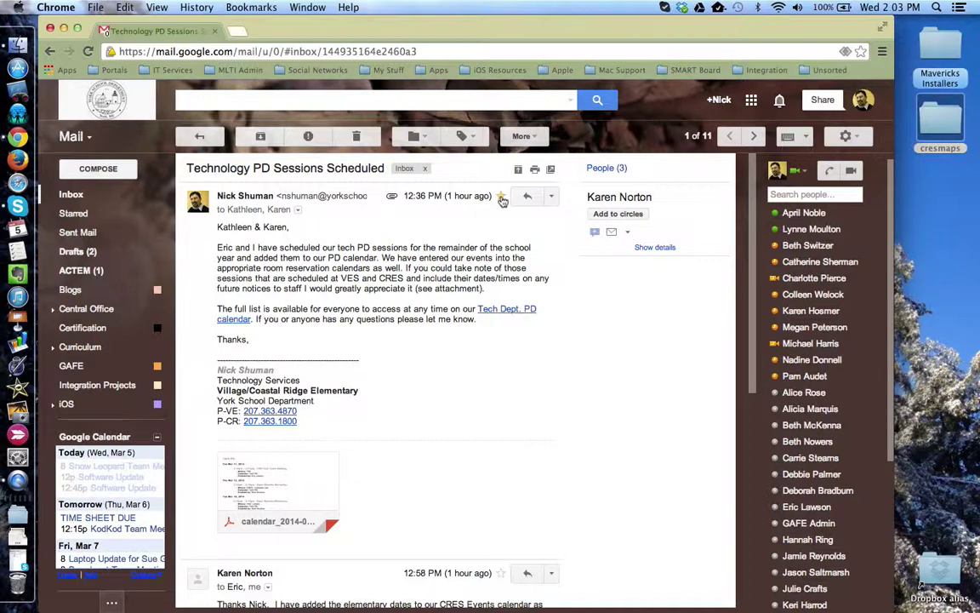
click(501, 197)
click(202, 138)
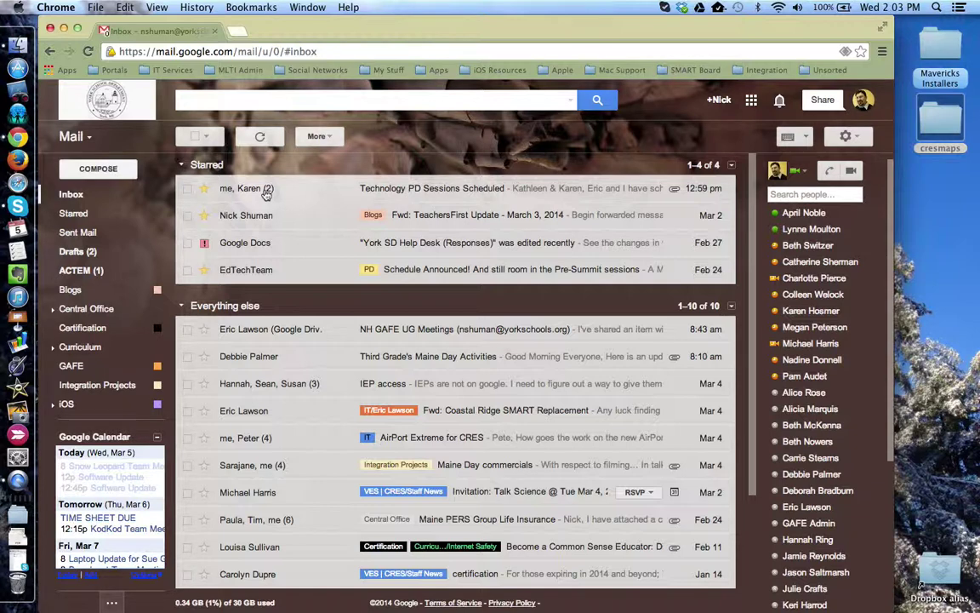
mouse_move(225, 192)
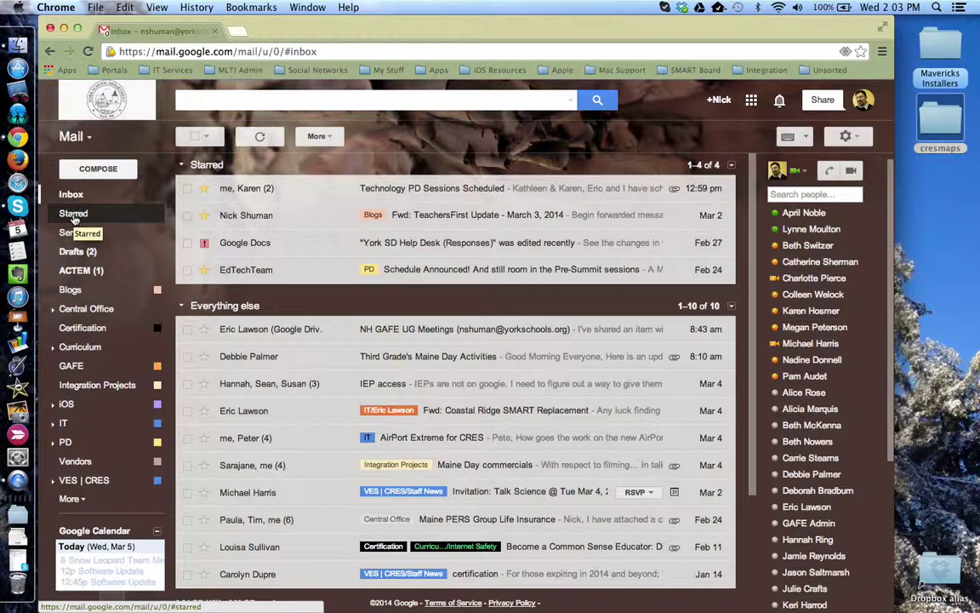
- Open the Starred view listing all 14 starred conversations, including blue stars and a red-bang
click(74, 214)
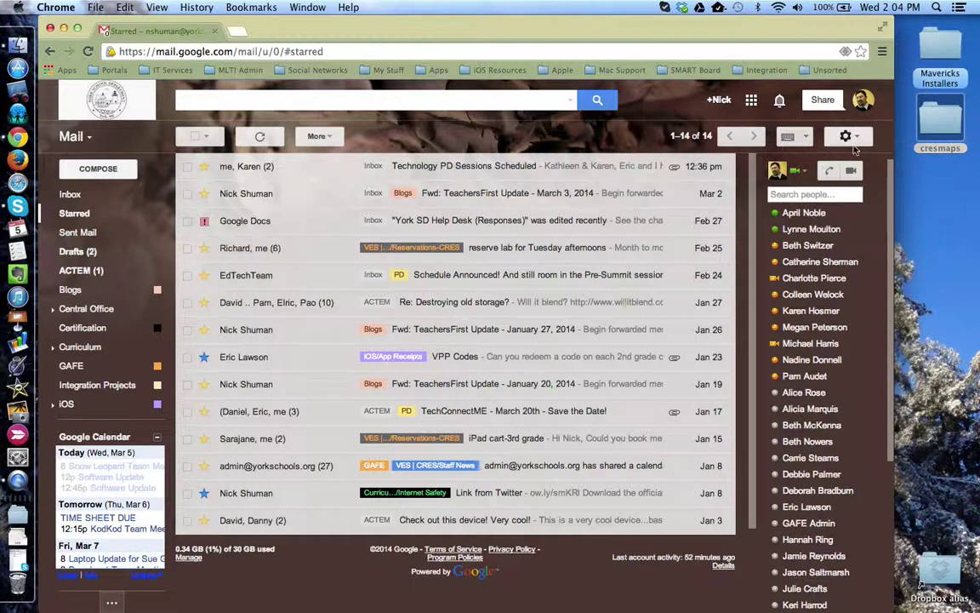
- Open Gmail's General settings and scroll down to the Stars section
click(864, 139)
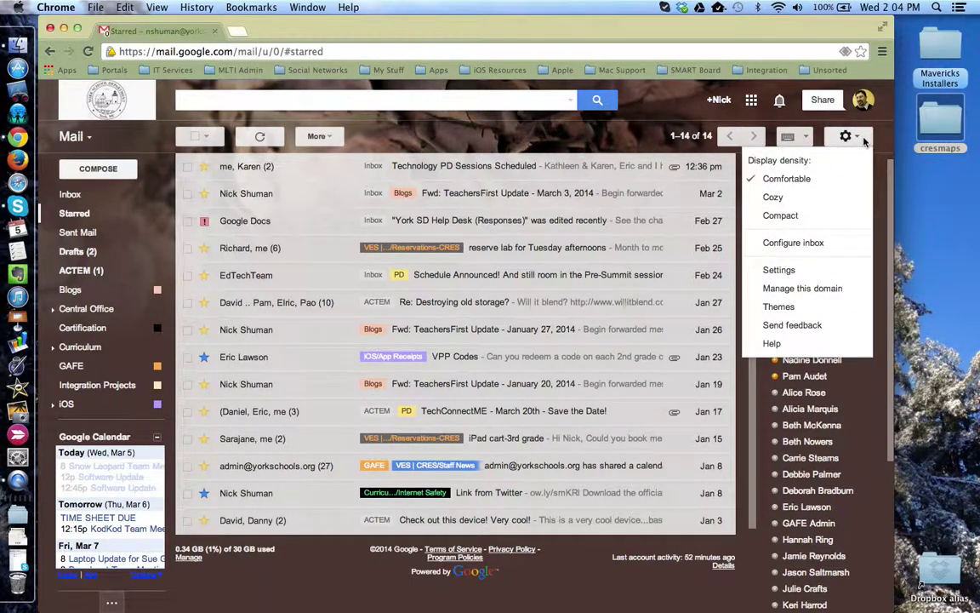
click(804, 272)
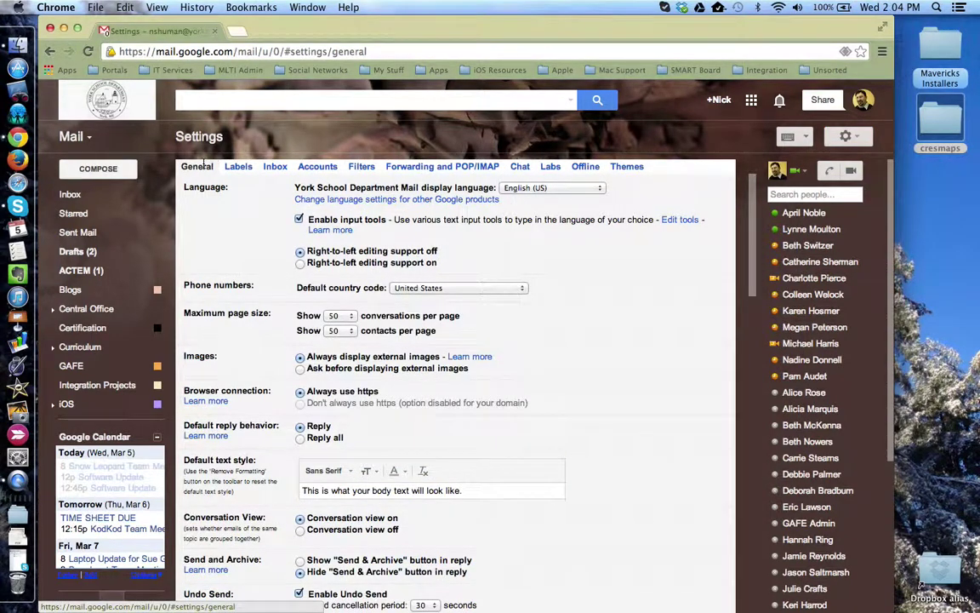
scroll(236, 192, down, 5)
scroll(235, 241, down, 4)
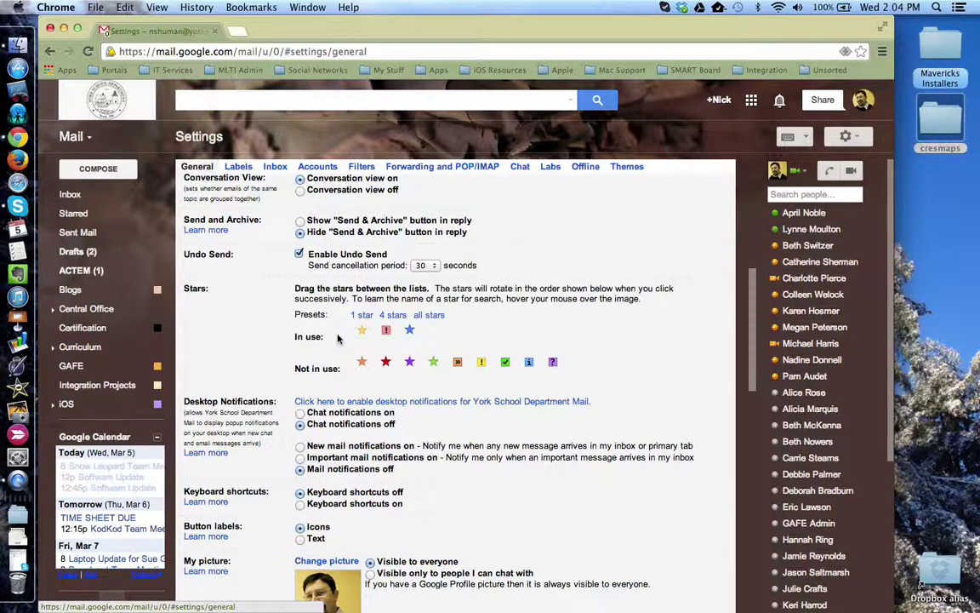
- Move the green star from Not in use into In use, right after the blue star
mouse_move(434, 361)
mouse_down()
mouse_move(433, 326)
mouse_move(432, 360)
mouse_move(432, 331)
mouse_move(455, 327)
mouse_move(438, 334)
mouse_move(448, 366)
mouse_up()
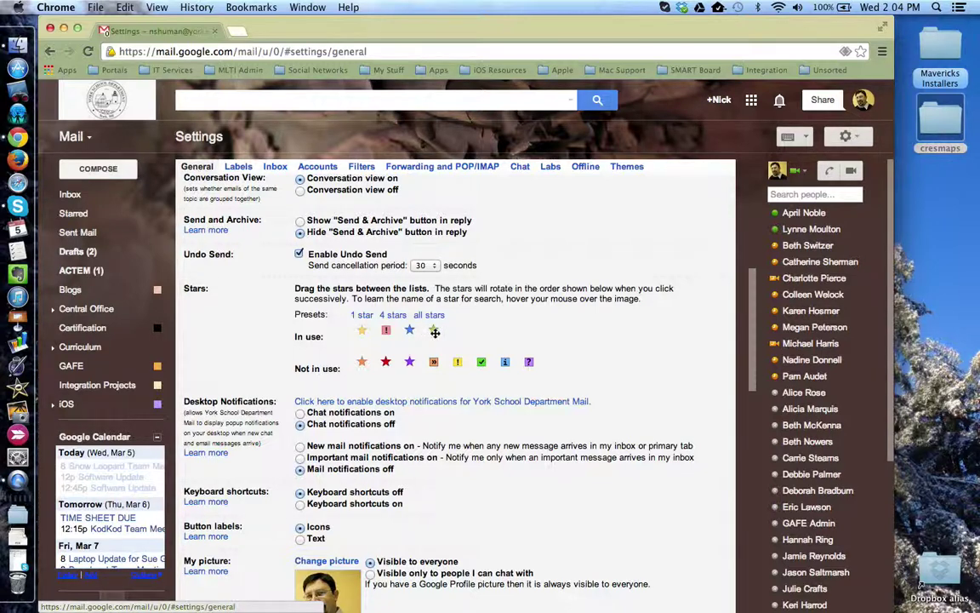
drag(435, 332, 383, 331)
drag(385, 331, 416, 368)
scroll(417, 368, down, 10)
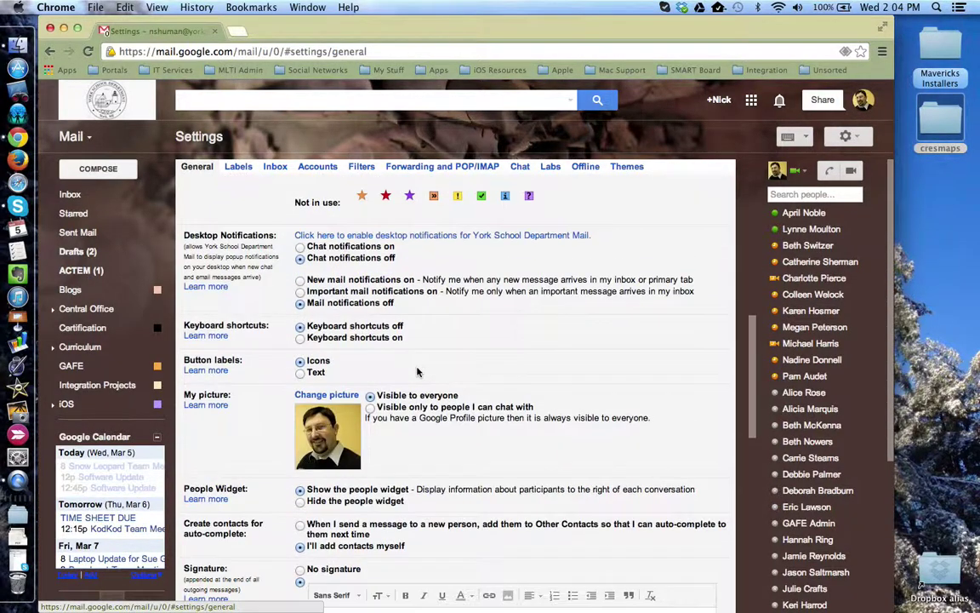
scroll(417, 368, down, 5)
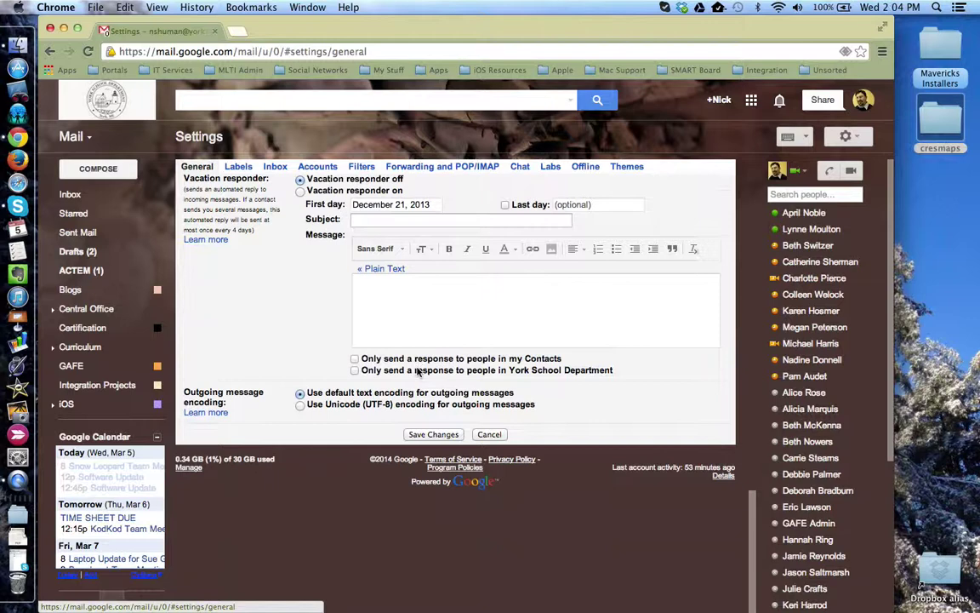
- Save the star settings and star the NH GAFE UG Meetings message in the inbox
click(432, 435)
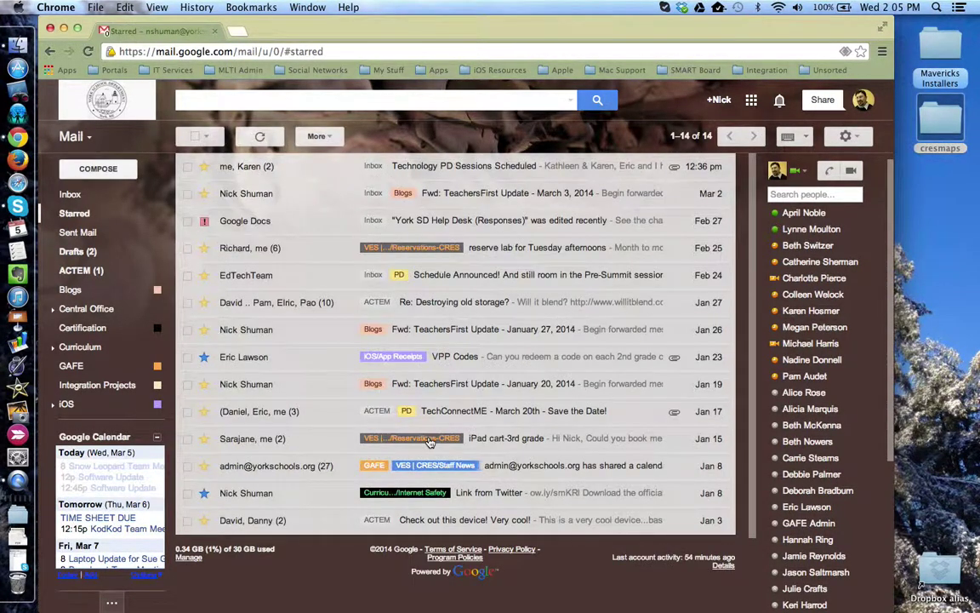
click(71, 195)
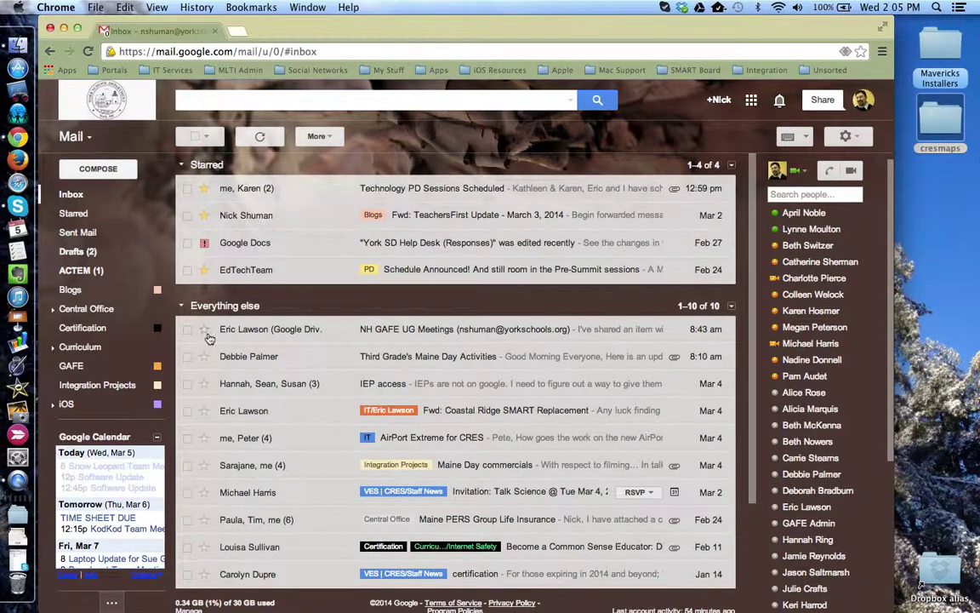
click(204, 330)
- Cycle that message's marker through red bang, blue, red and green stars, then clear it
click(205, 331)
click(204, 331)
click(204, 331)
click(205, 331)
click(204, 331)
click(204, 331)
- Search the starred mail for has:blue-star, leaving VPP Codes and Link from Twitter
mouse_move(77, 231)
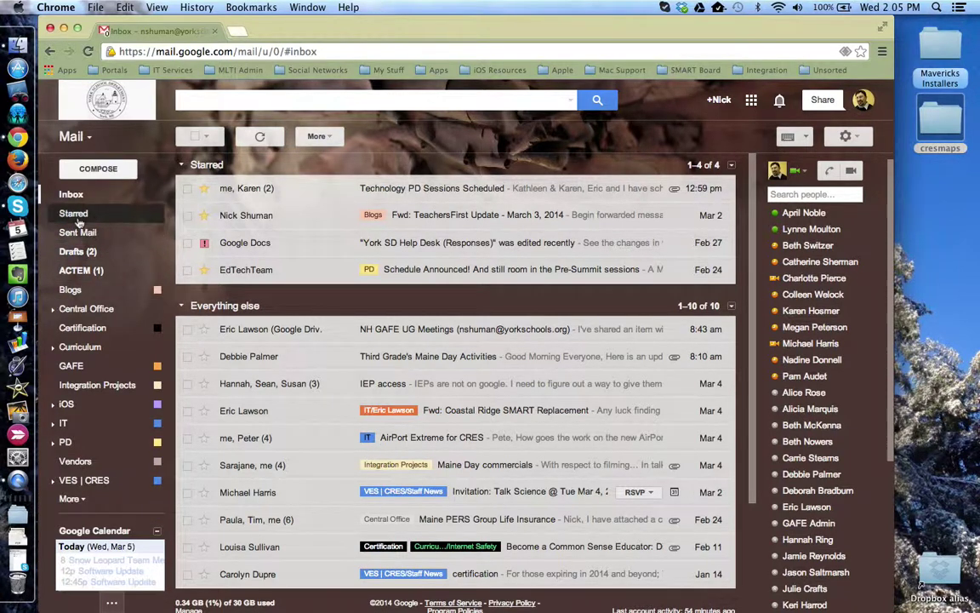
click(74, 214)
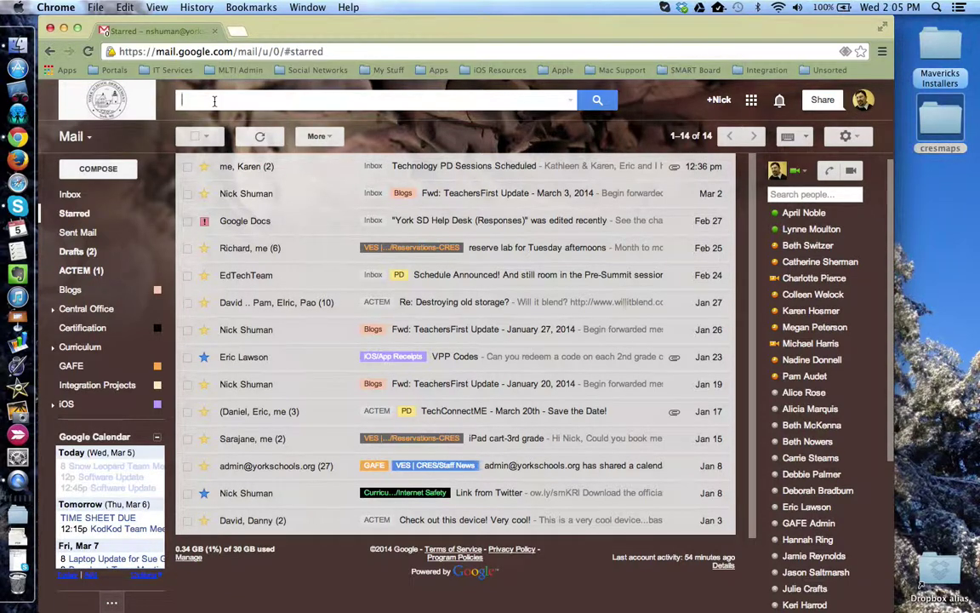
click(214, 101)
text(has)
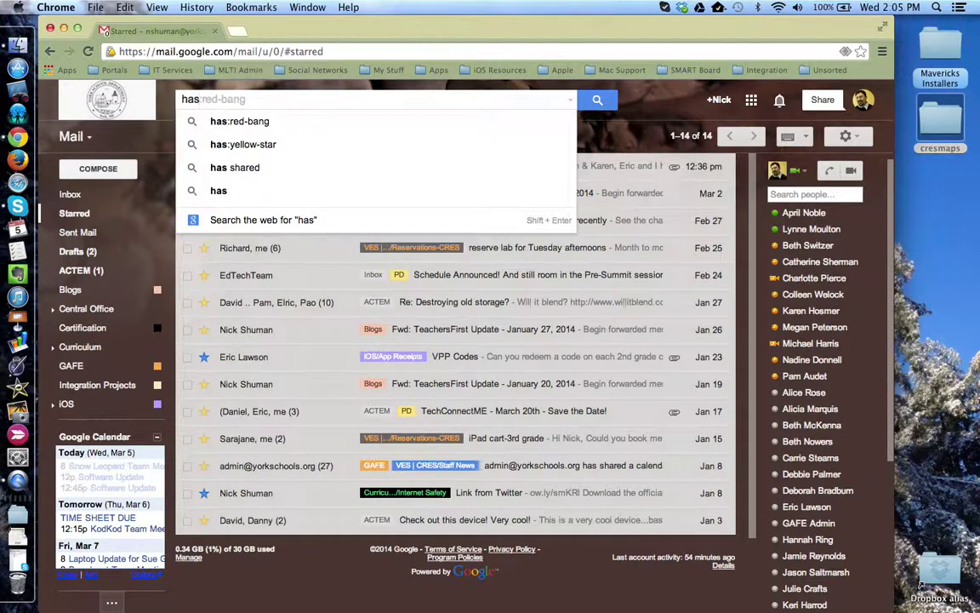
text(:)
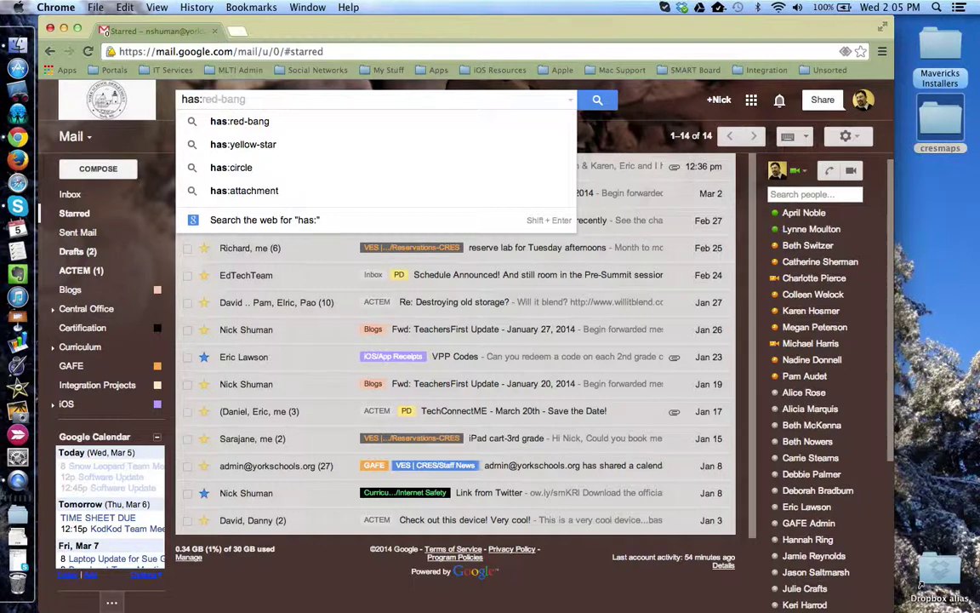
text(blue)
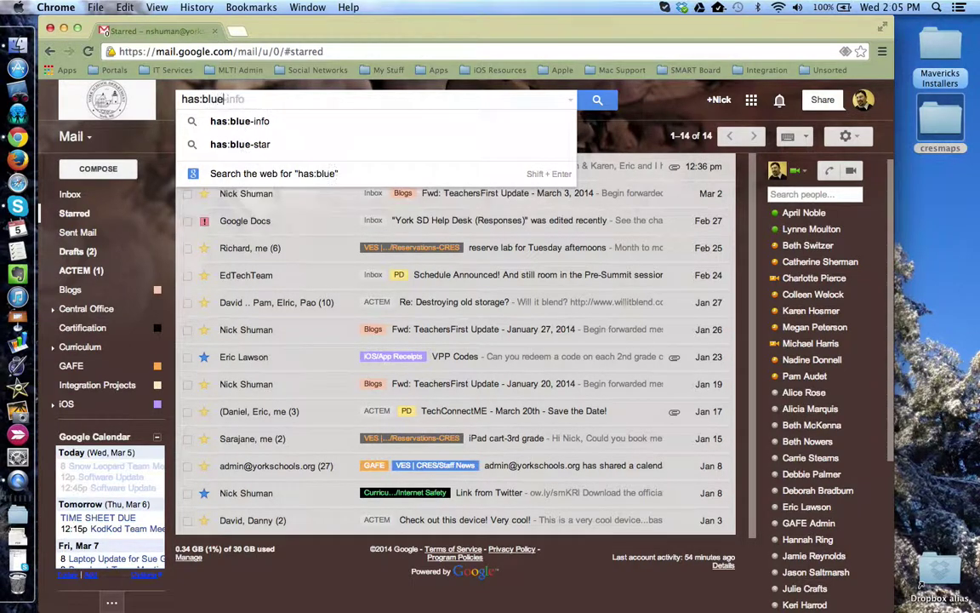
text(-star)
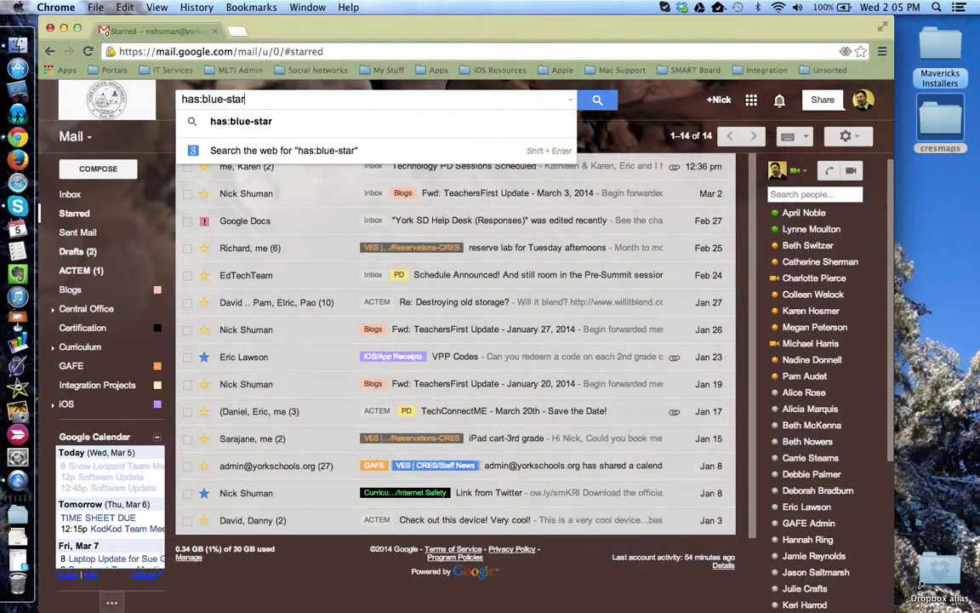
key(Return)
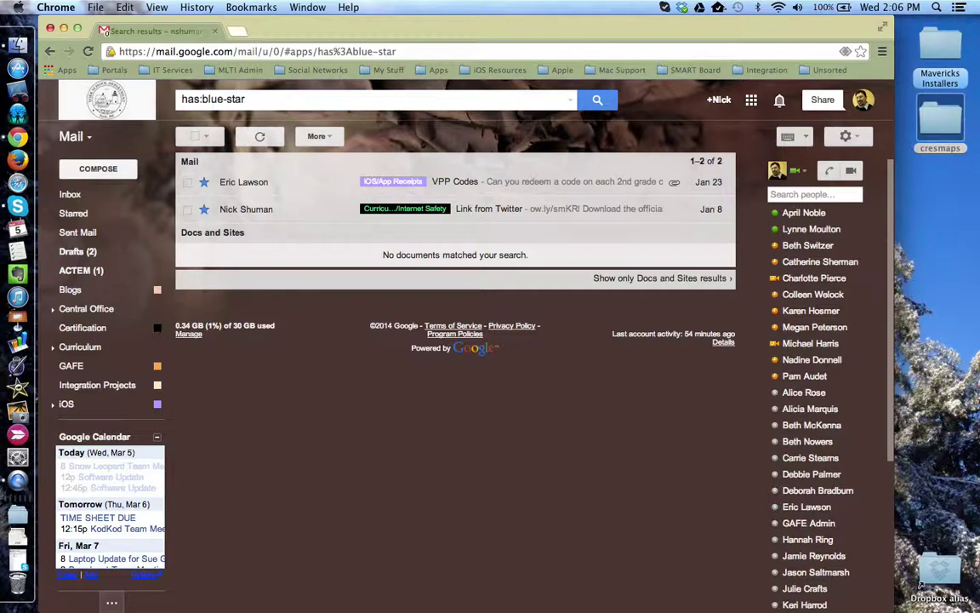
- Change the search to has:red-bang, listing only the York SD Help Desk Google Docs message
click(249, 101)
key(BackSpace)
key(BackSpace)
key(BackSpace)
key(BackSpace)
key(BackSpace)
key(BackSpace)
key(BackSpace)
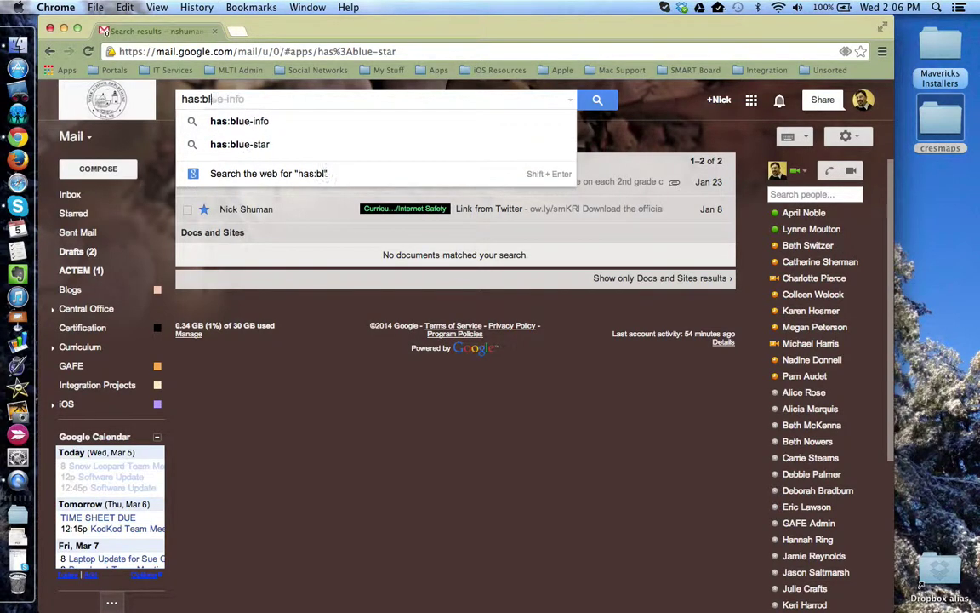
key(BackSpace)
key(BackSpace)
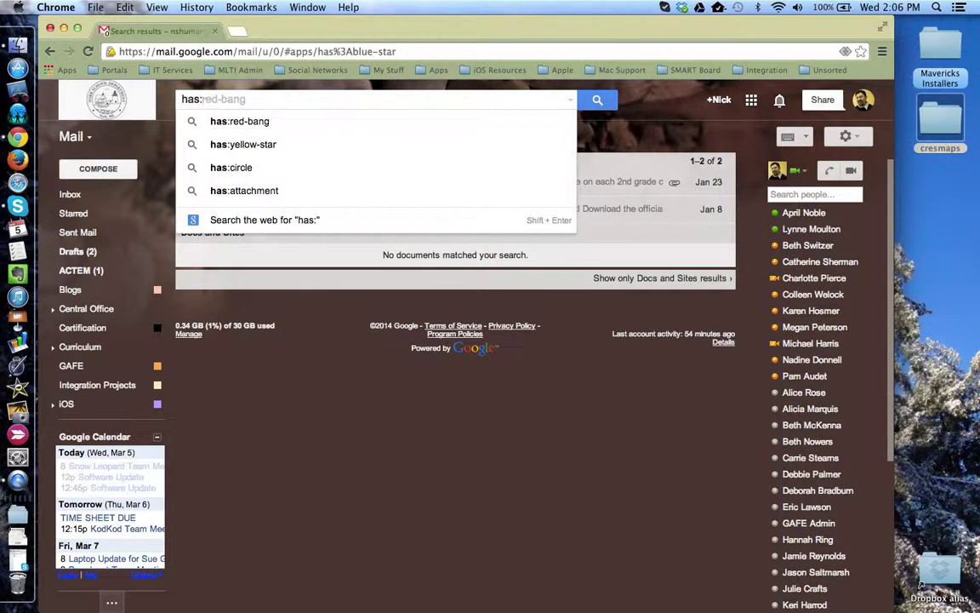
text(red-bang)
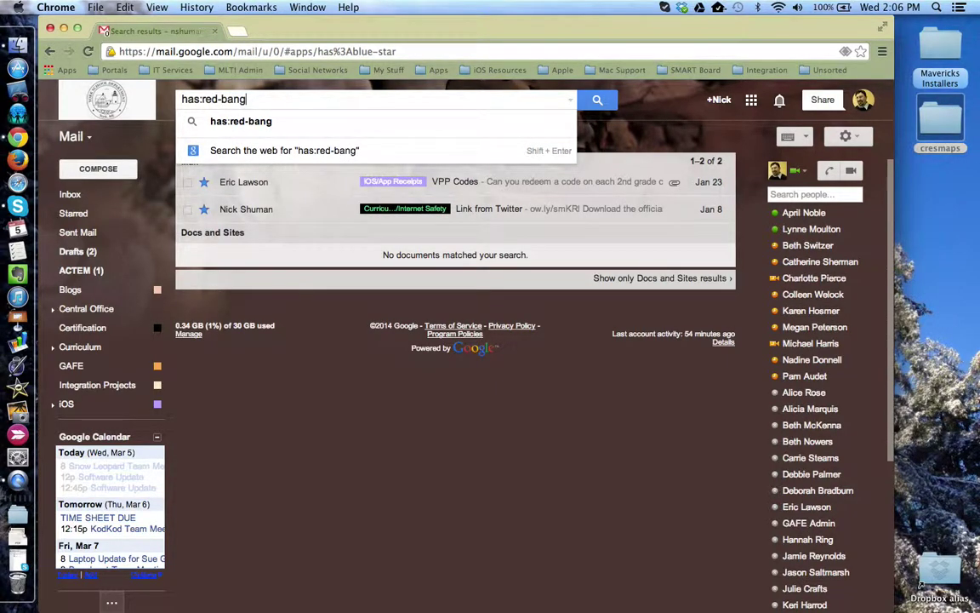
key(Return)
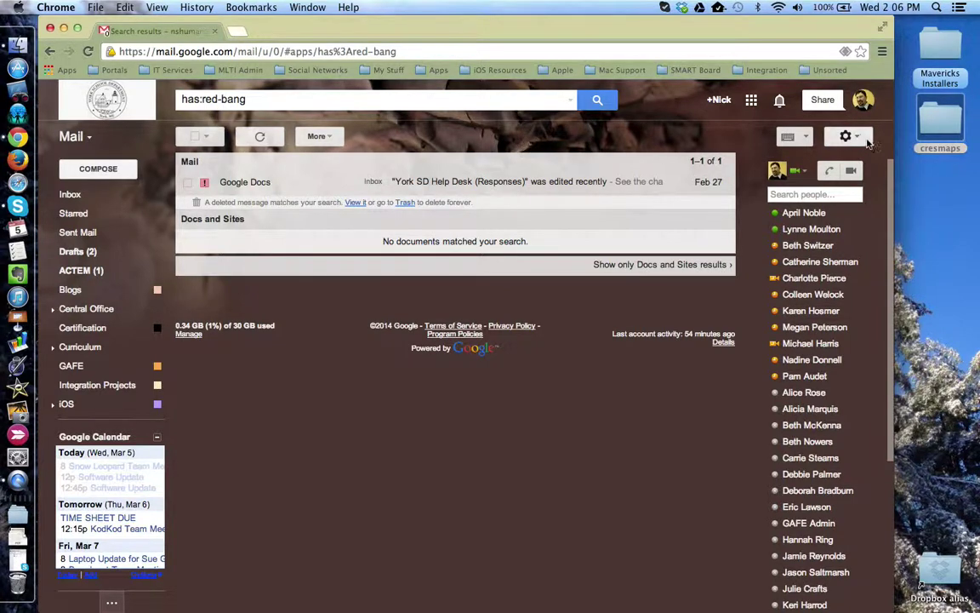
- Open General settings at Stars, showing yellow, red-bang, blue and green stars in use
click(853, 137)
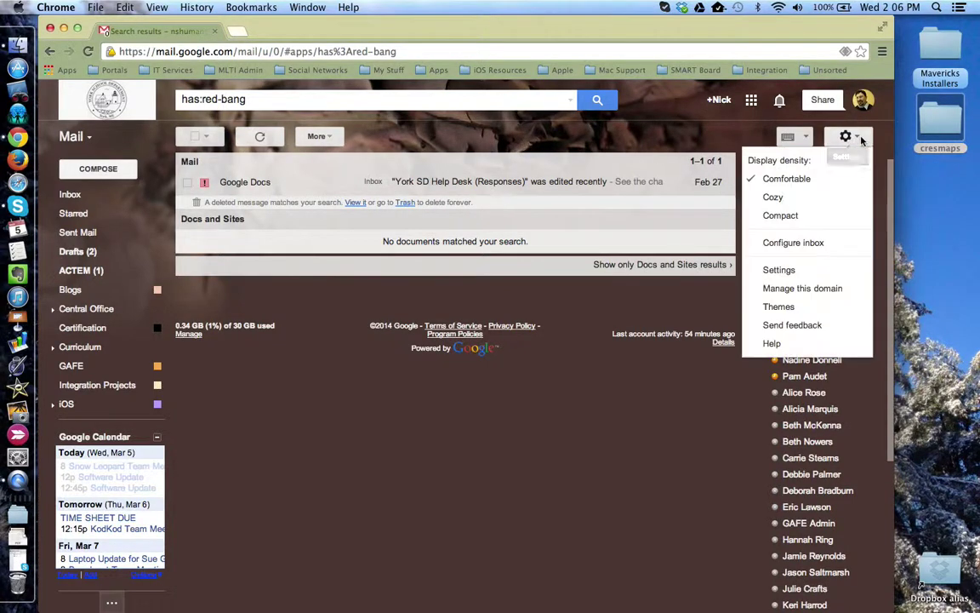
click(779, 270)
mouse_move(791, 277)
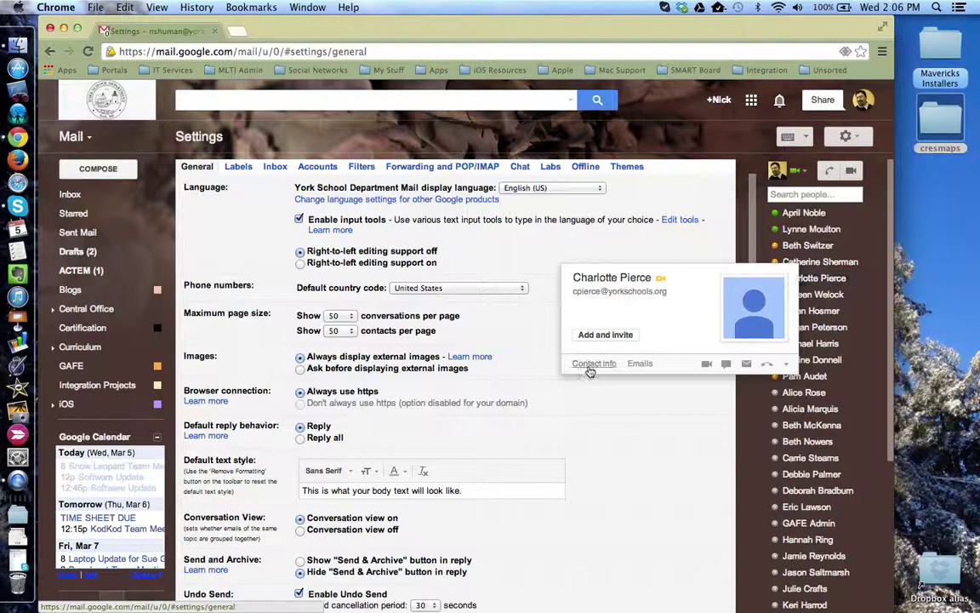
scroll(541, 476, down, 8)
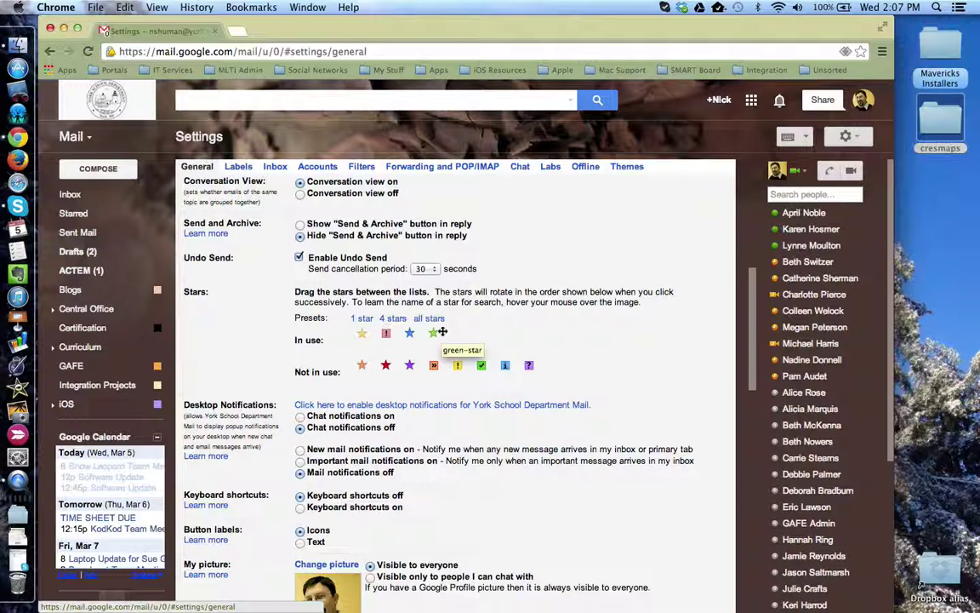
mouse_move(82, 216)
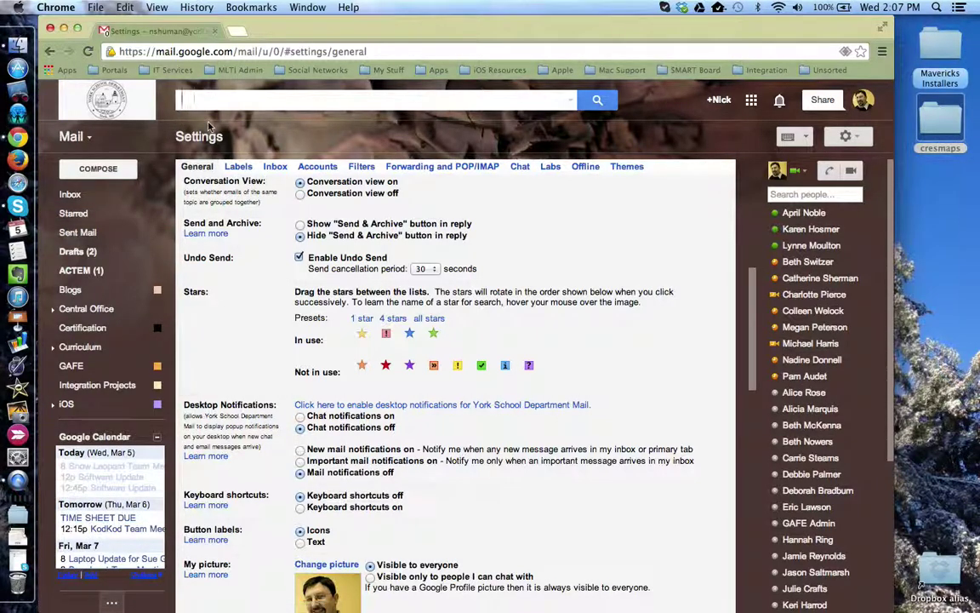
- Type has: in the search box to get has:red-bang, has:blue-star and has:yellow-star suggestions
click(191, 100)
text(has)
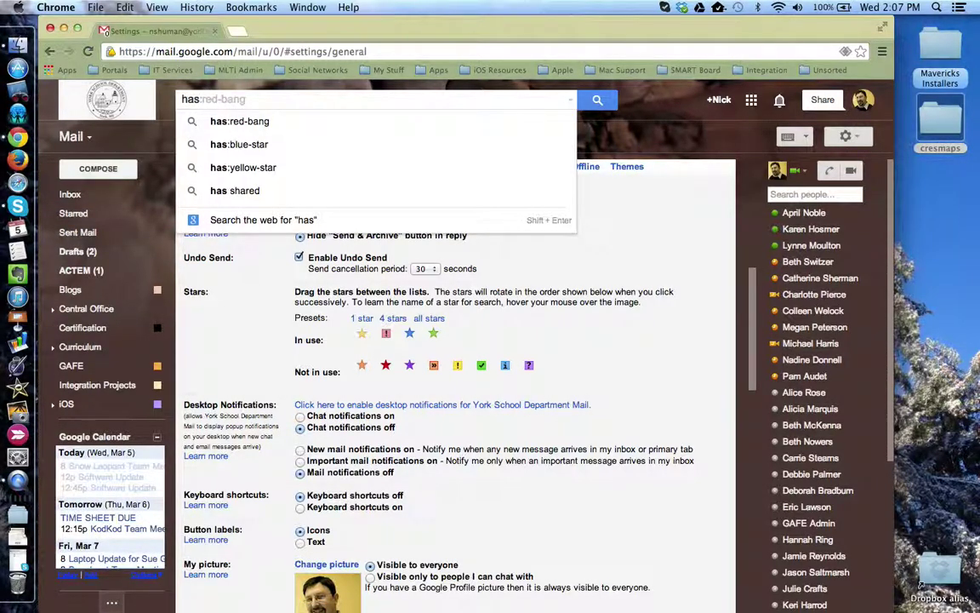
text(:)
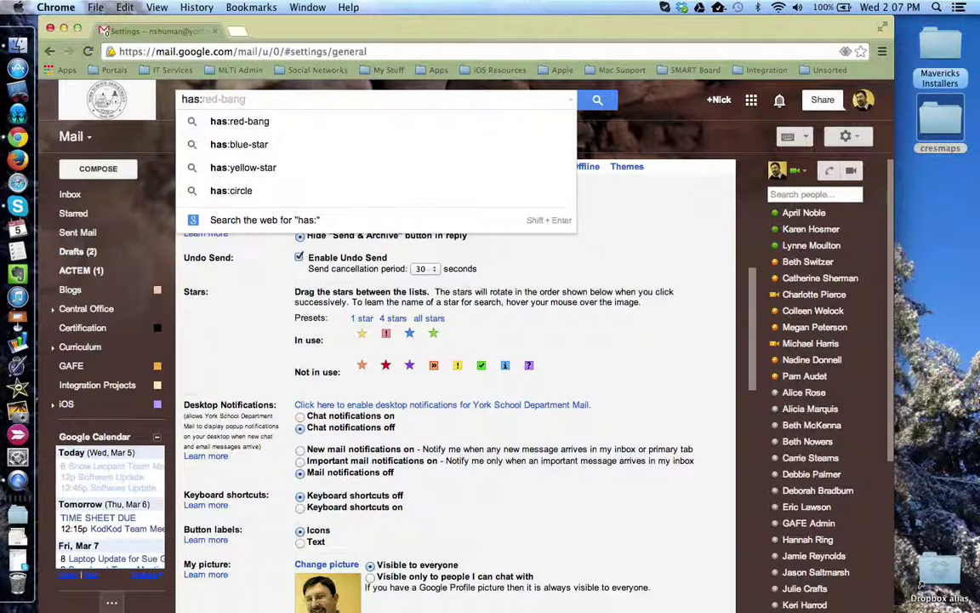